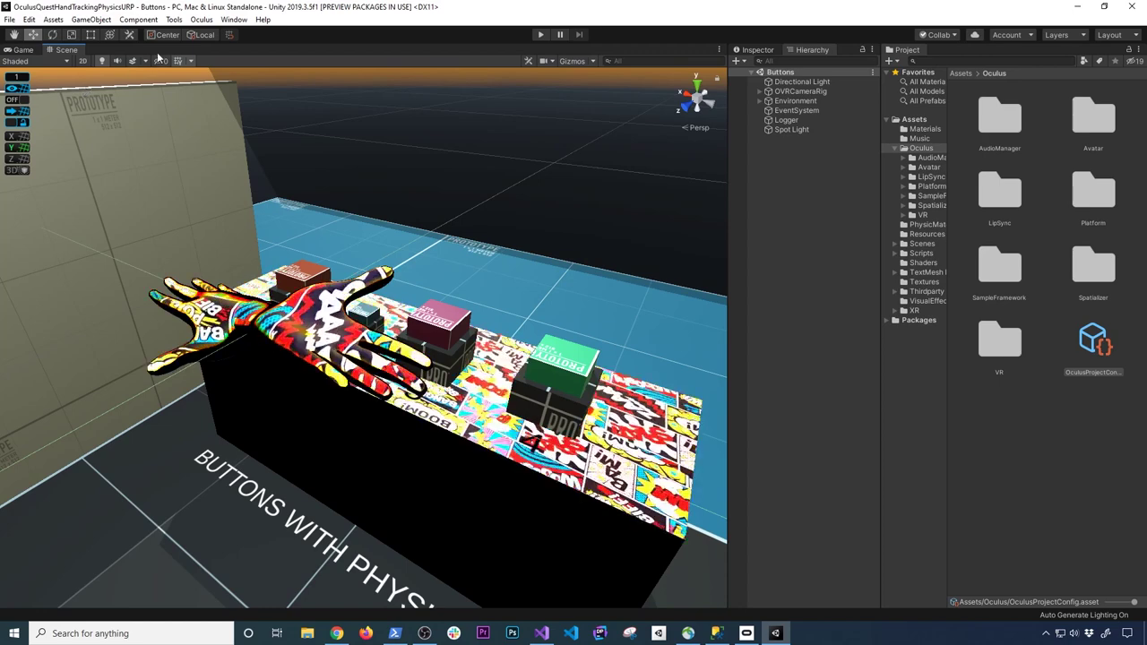
- Search the Asset Store for Oculus Integration and highlight its version 16.0 release date, Apr 27, 2020
click(231, 19)
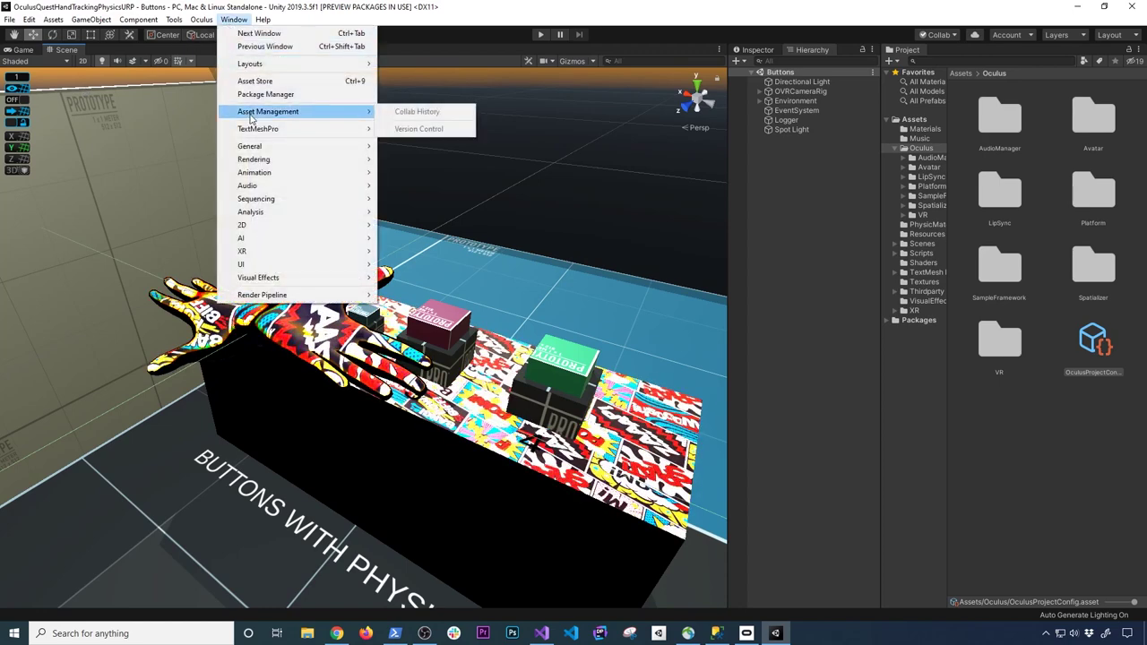
click(260, 82)
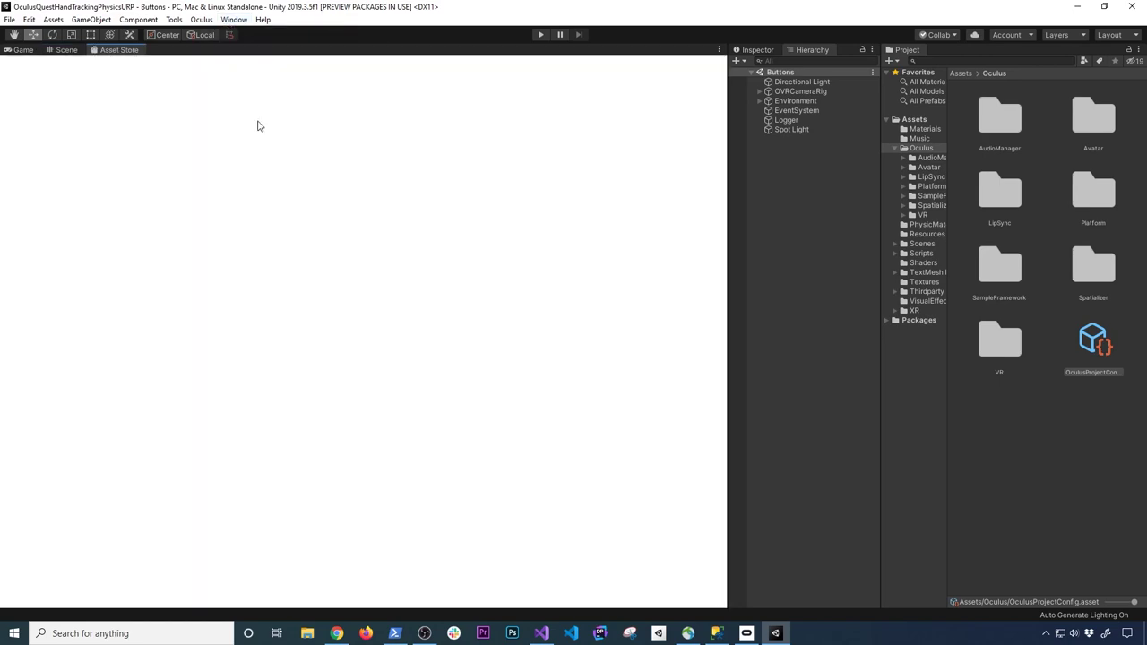
click(279, 111)
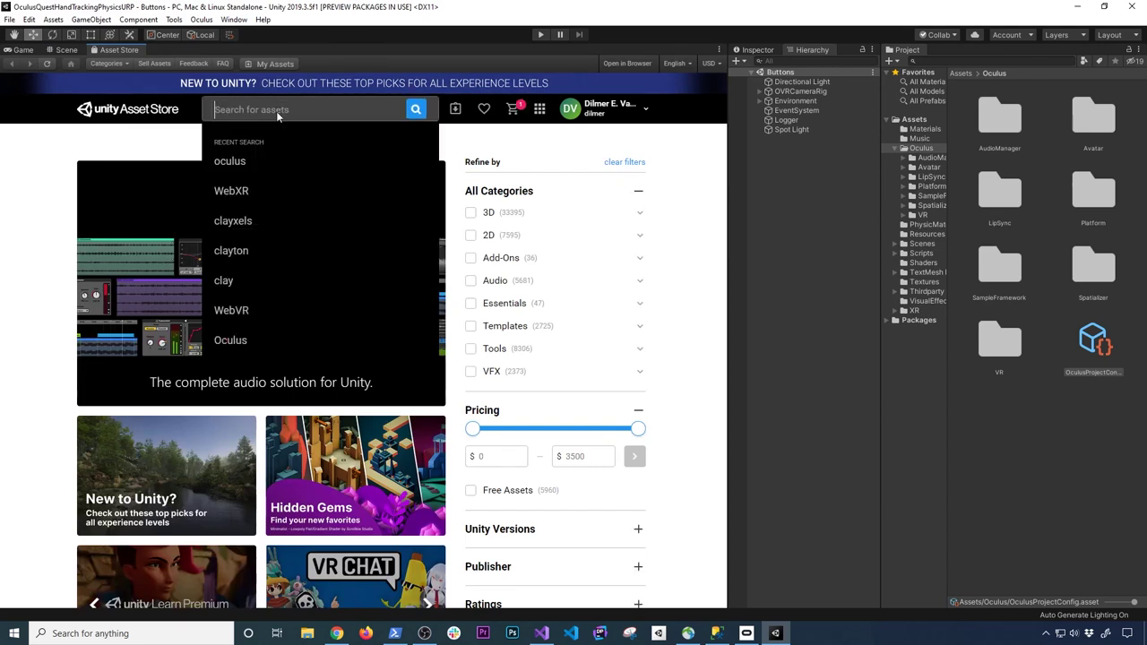
click(230, 339)
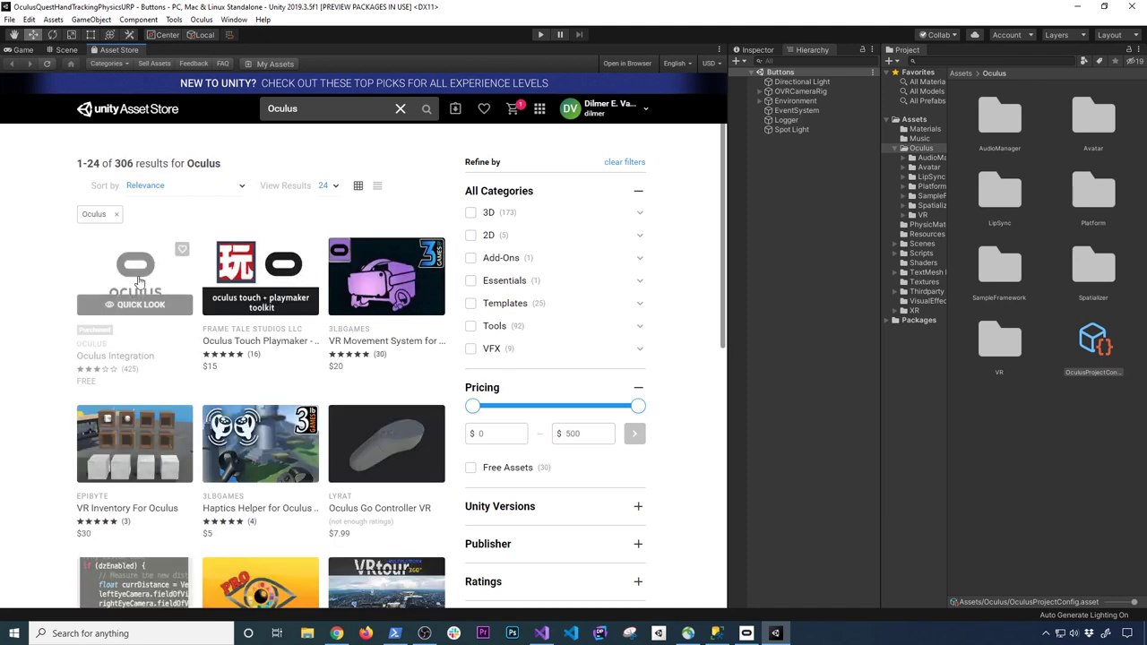
click(139, 275)
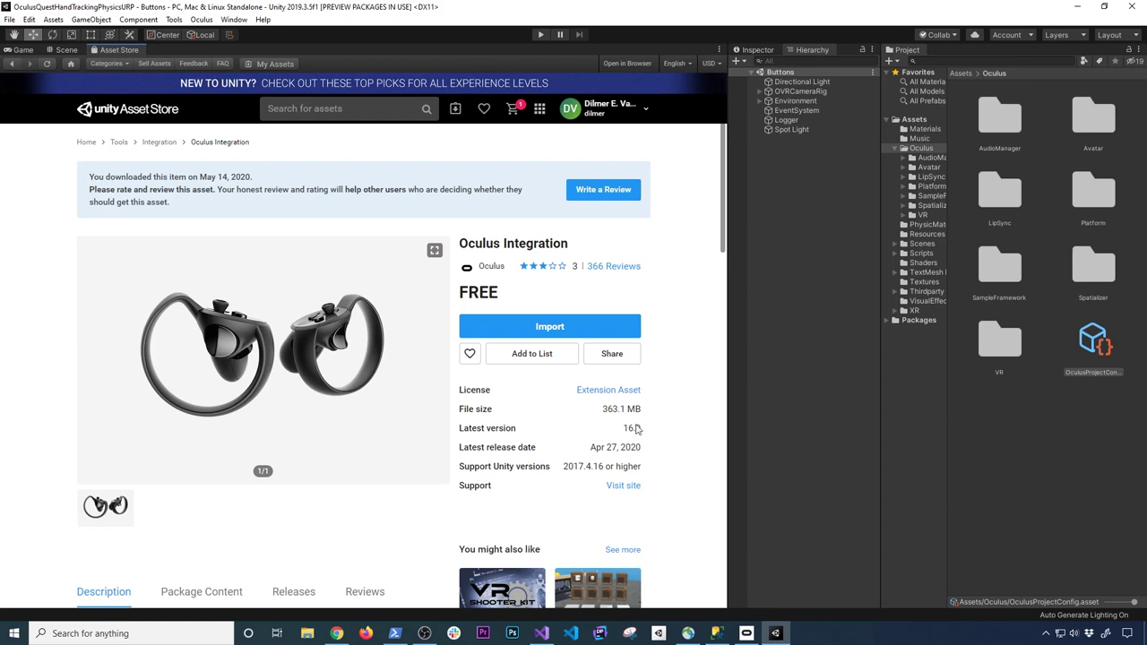
drag(589, 450, 666, 450)
- Check in Package Manager for Oculus XR Plugin 1.3.3 and XR Plugin Management 3.2.6, then close it
click(234, 19)
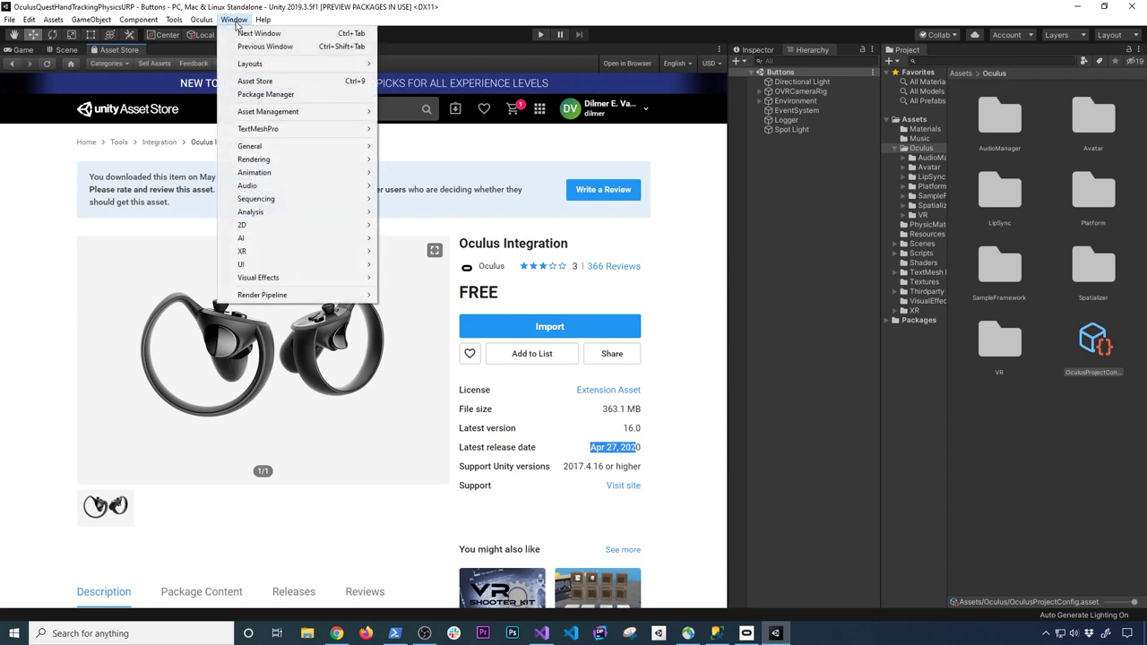
click(265, 94)
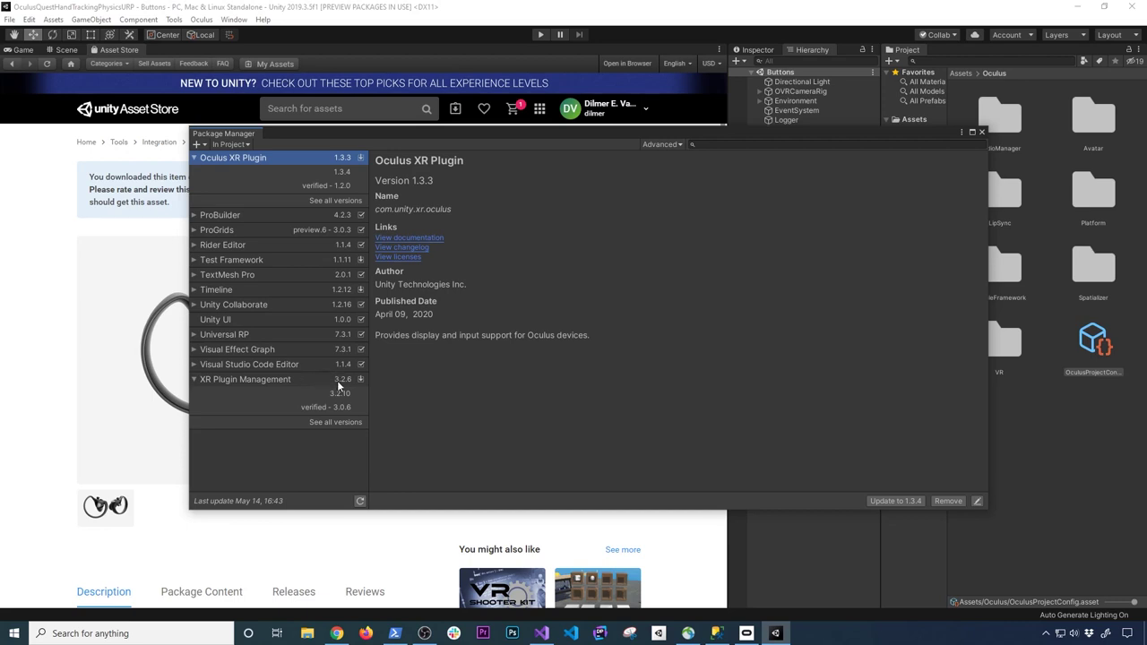
click(980, 132)
- Review Build Settings for PC, Mac & Linux Standalone and go to the Player page of Project Settings
click(9, 18)
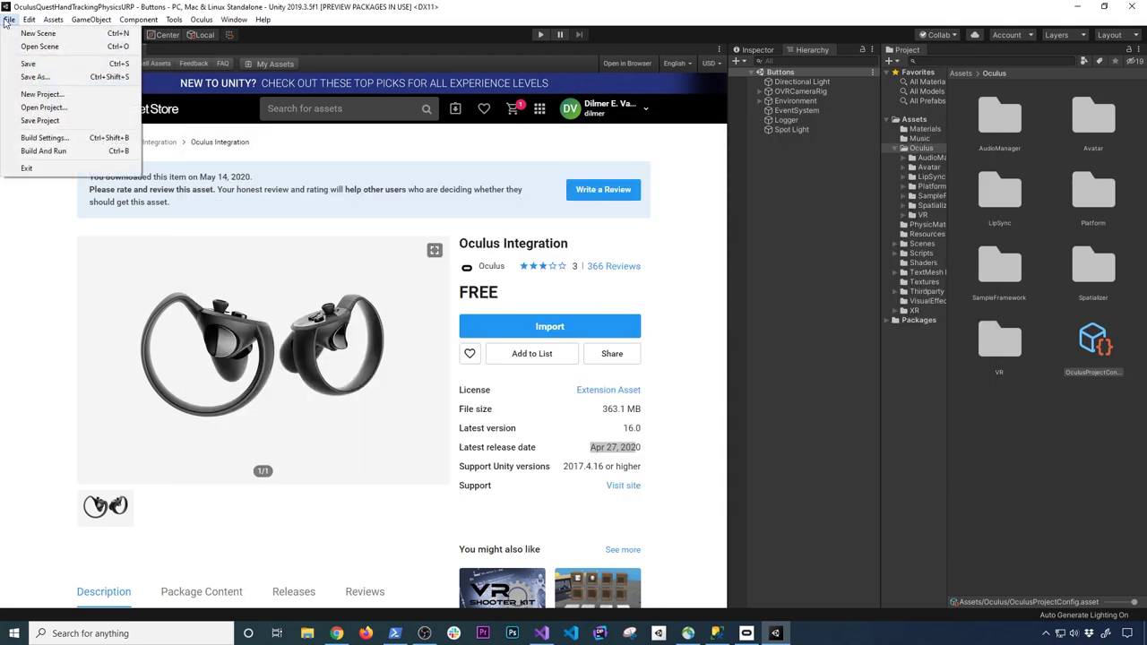
click(43, 139)
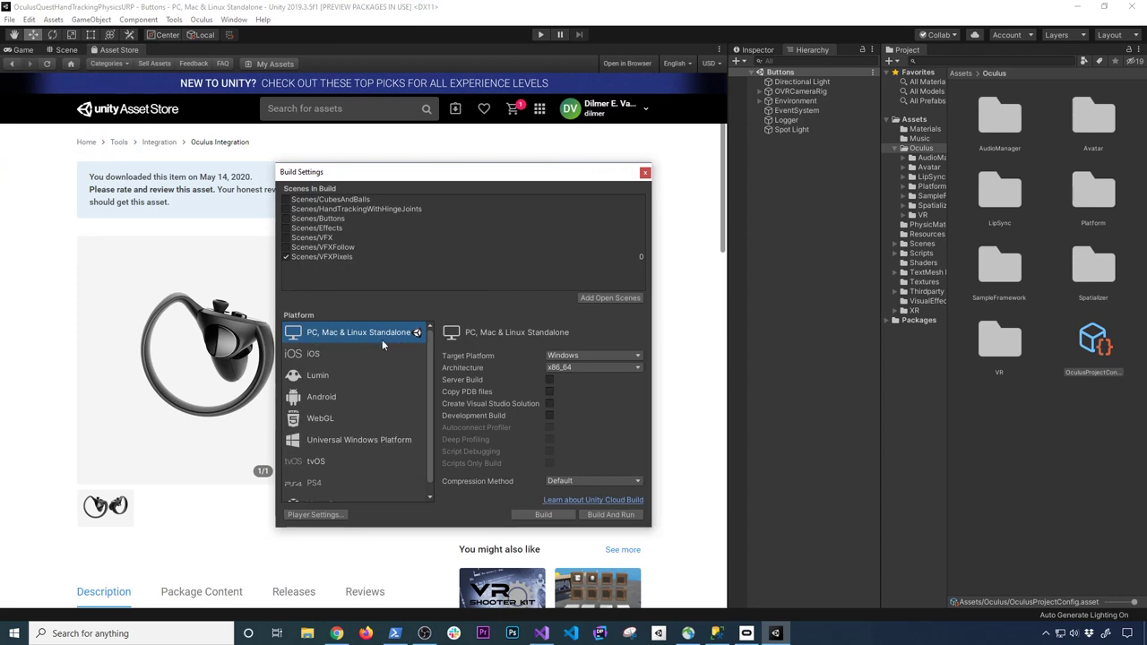
click(314, 515)
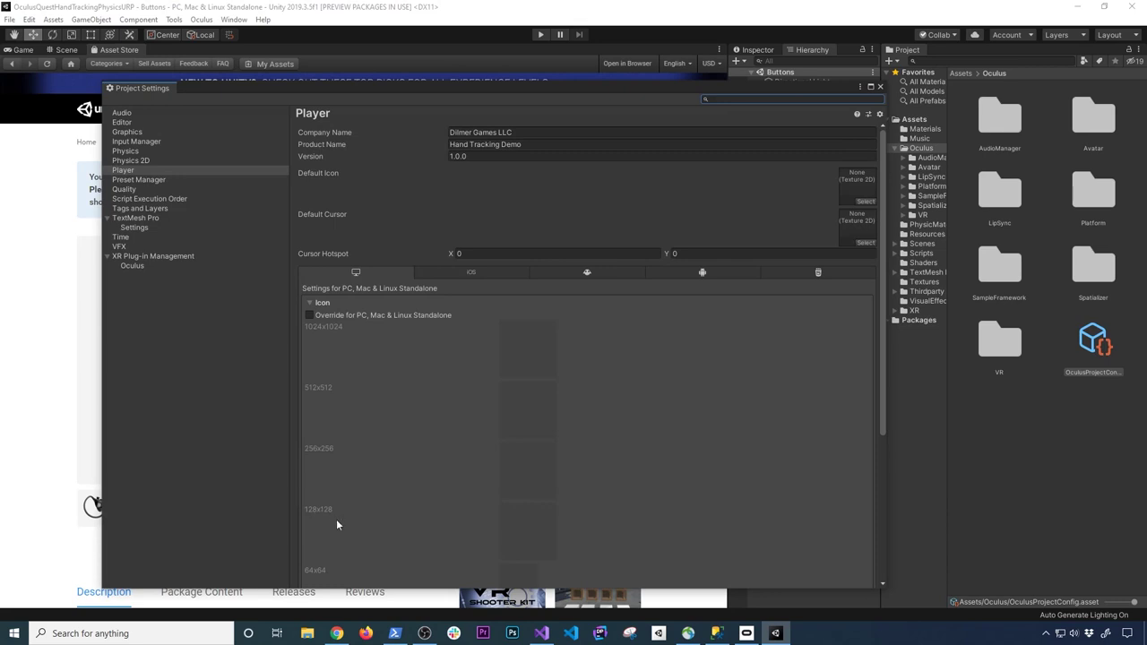
- Confirm Oculus is checked under XR Plug-in Management, view its Oculus page, then close the settings windows
click(125, 258)
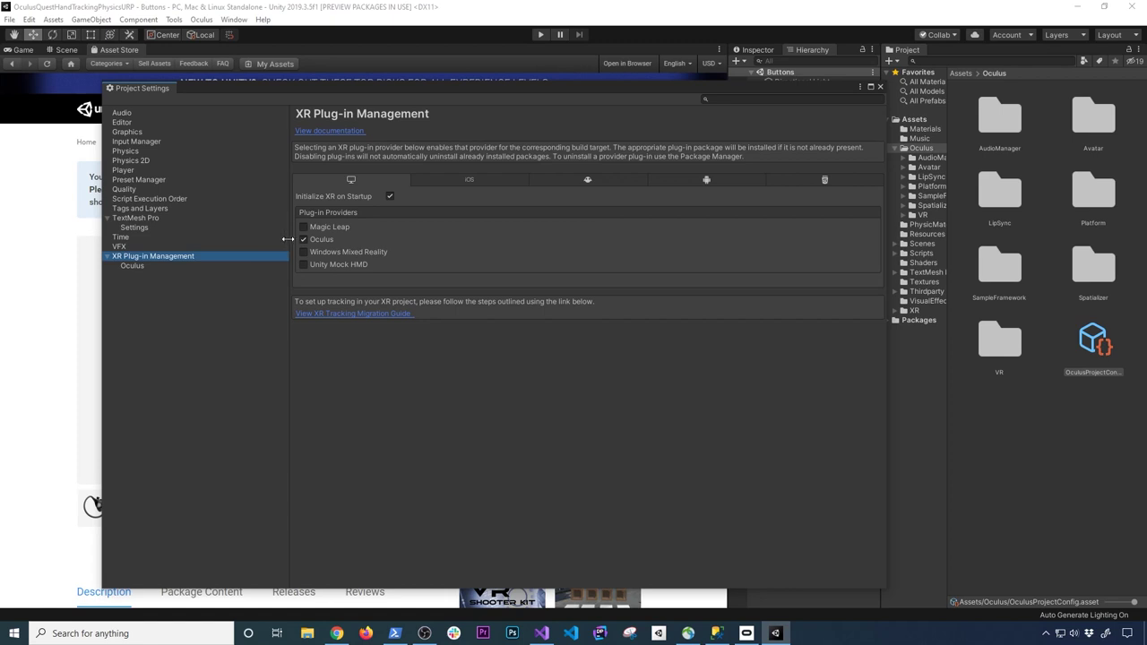
click(175, 267)
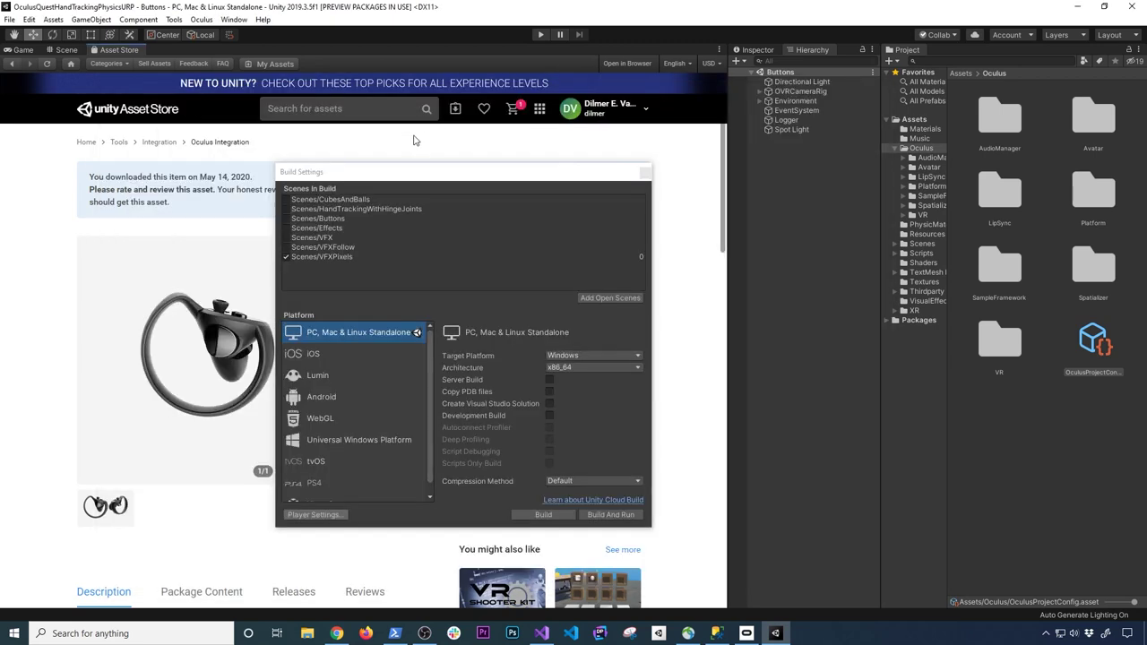
click(644, 171)
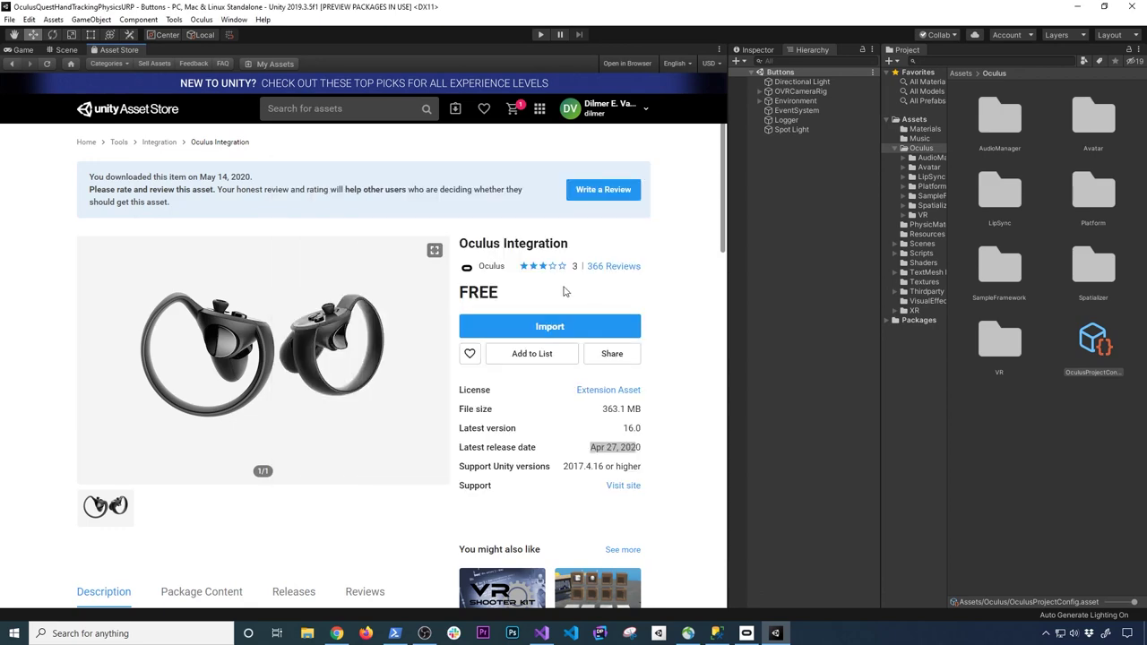
- Return to the Scene view, widen the Project panel, and reopen the Buttons scene from Assets/Scenes
click(70, 49)
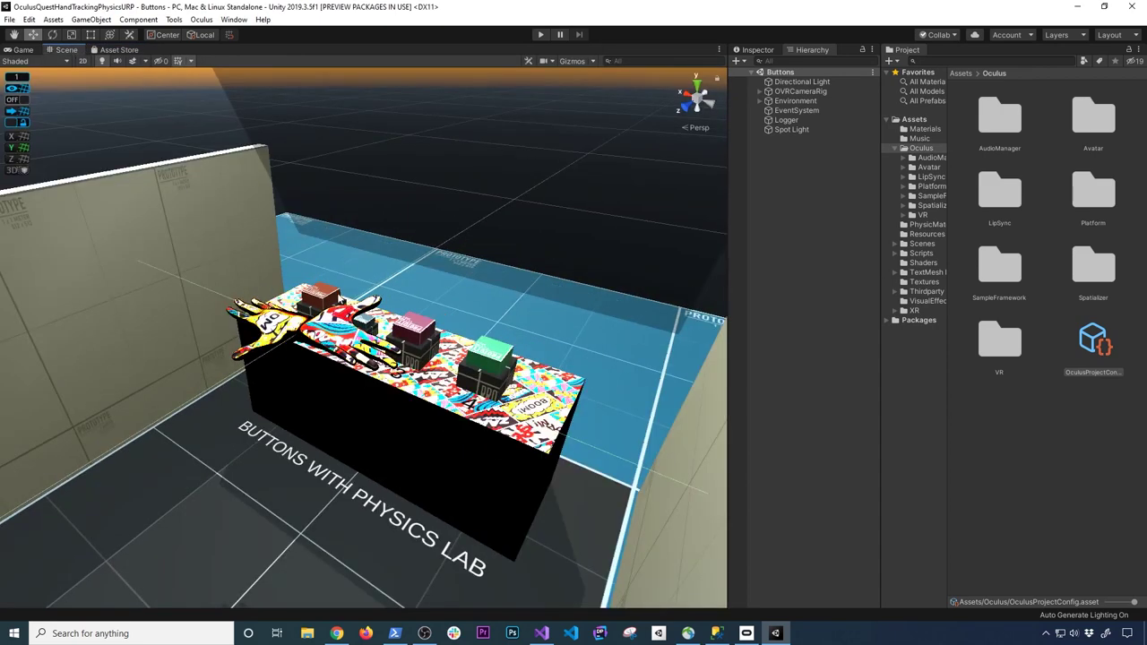
alt+drag(466, 323, 580, 329)
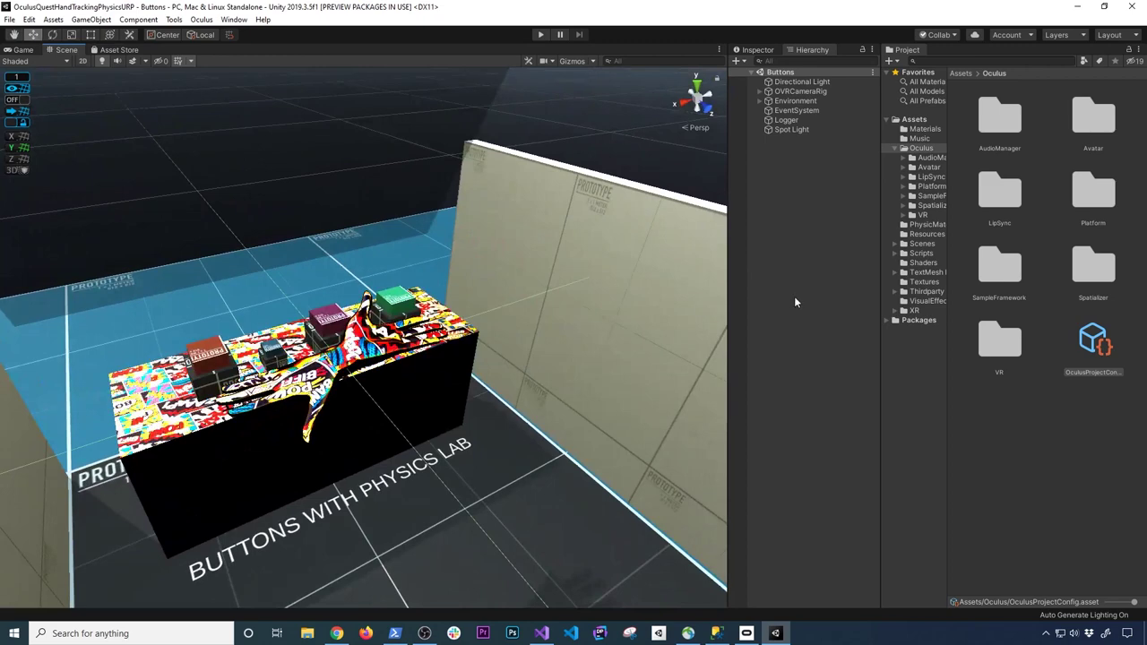
drag(880, 260, 739, 263)
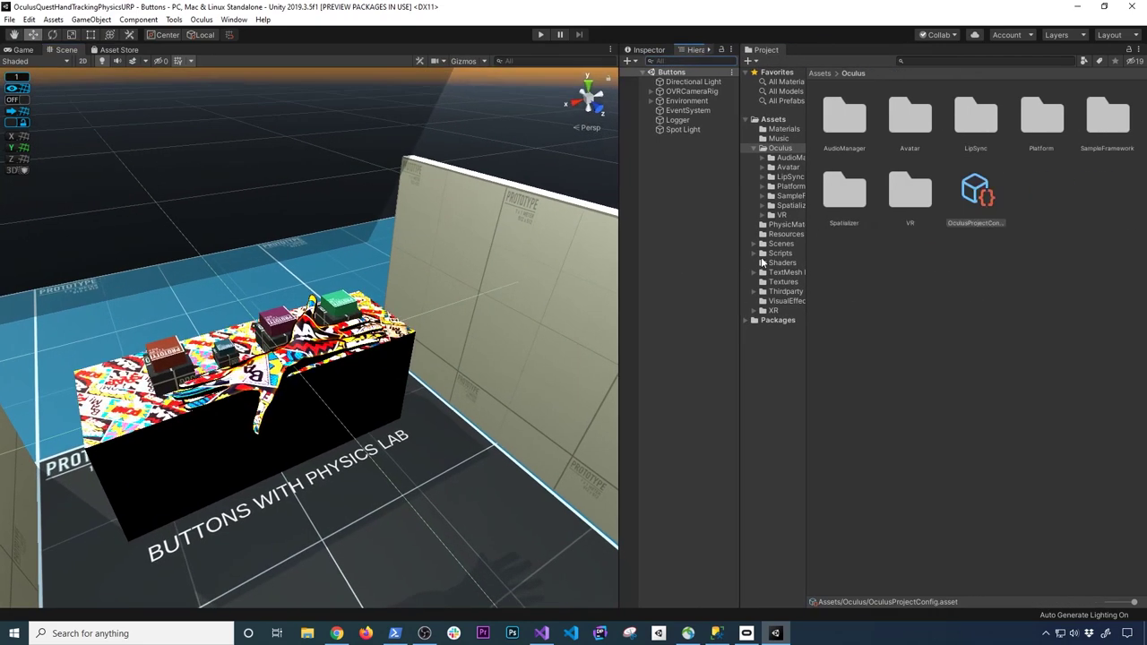
scroll(215, 324, up, 3)
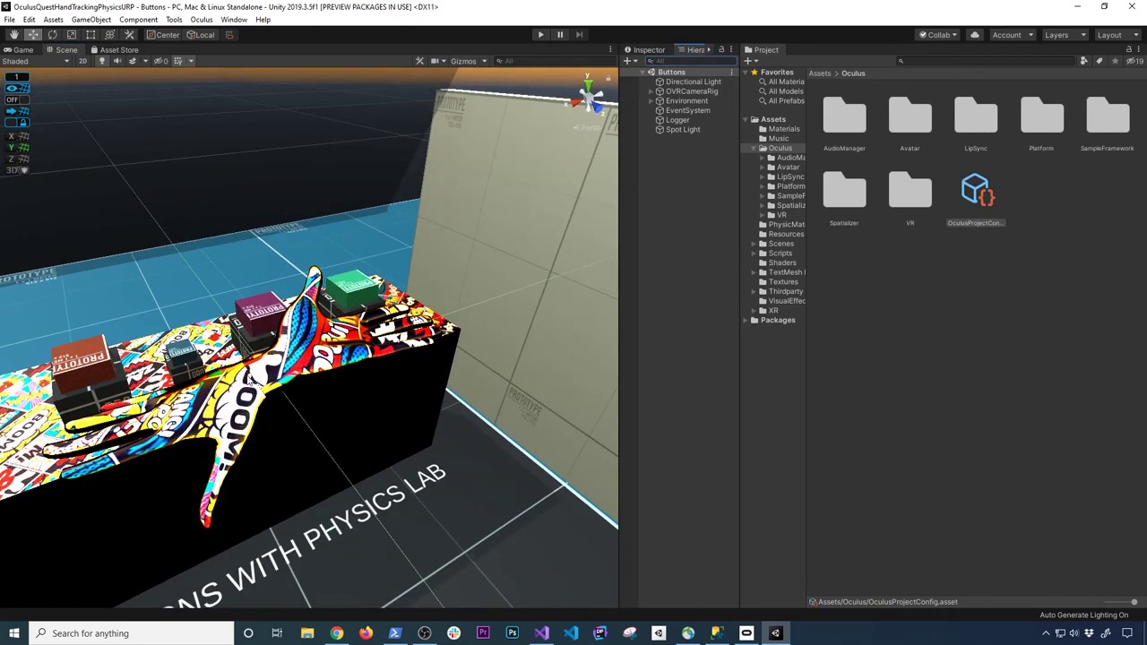
alt+drag(249, 381, 300, 368)
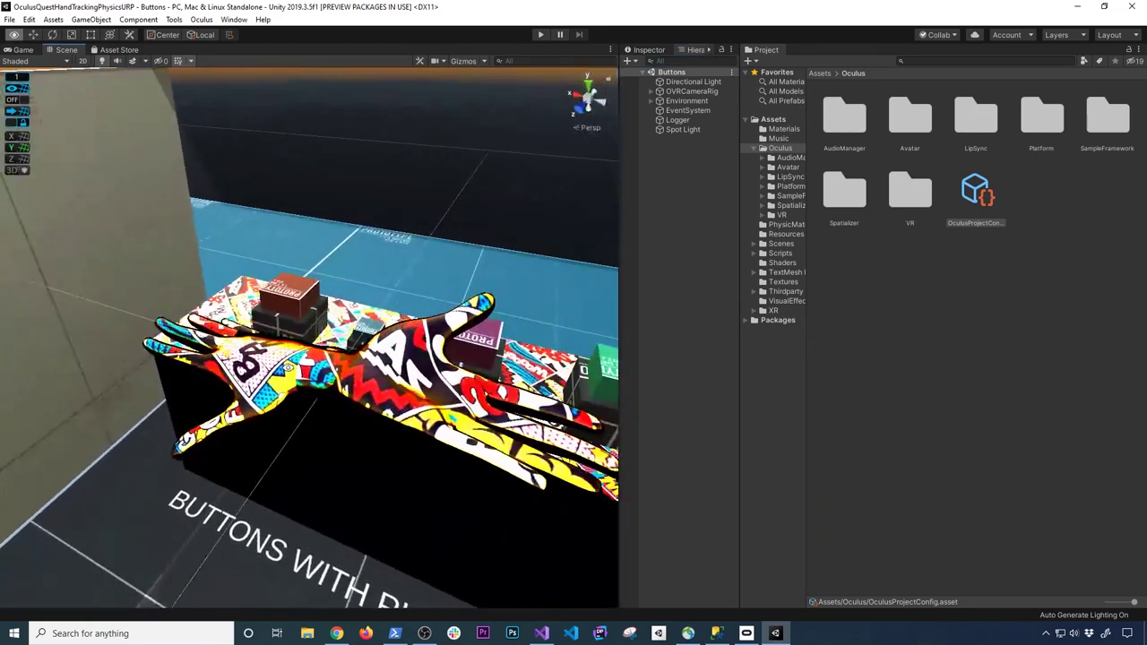
click(780, 243)
double_click(909, 115)
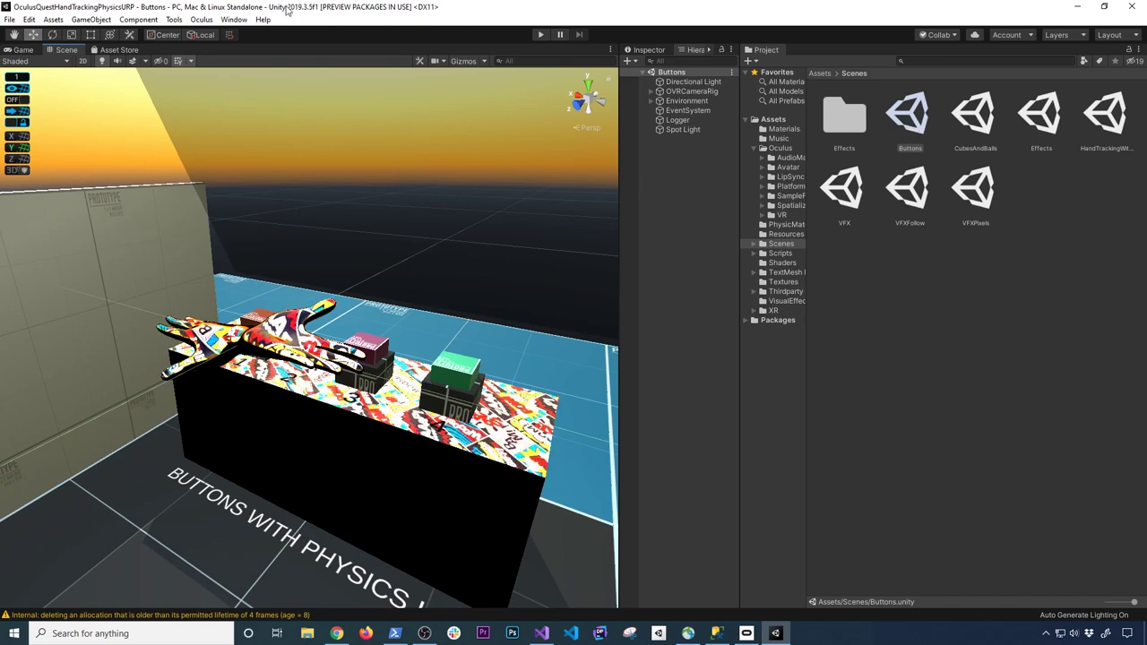
- Preview the CubesAndBalls, Effects and HandTrackingWithHingeJoints demo scenes
double_click(972, 116)
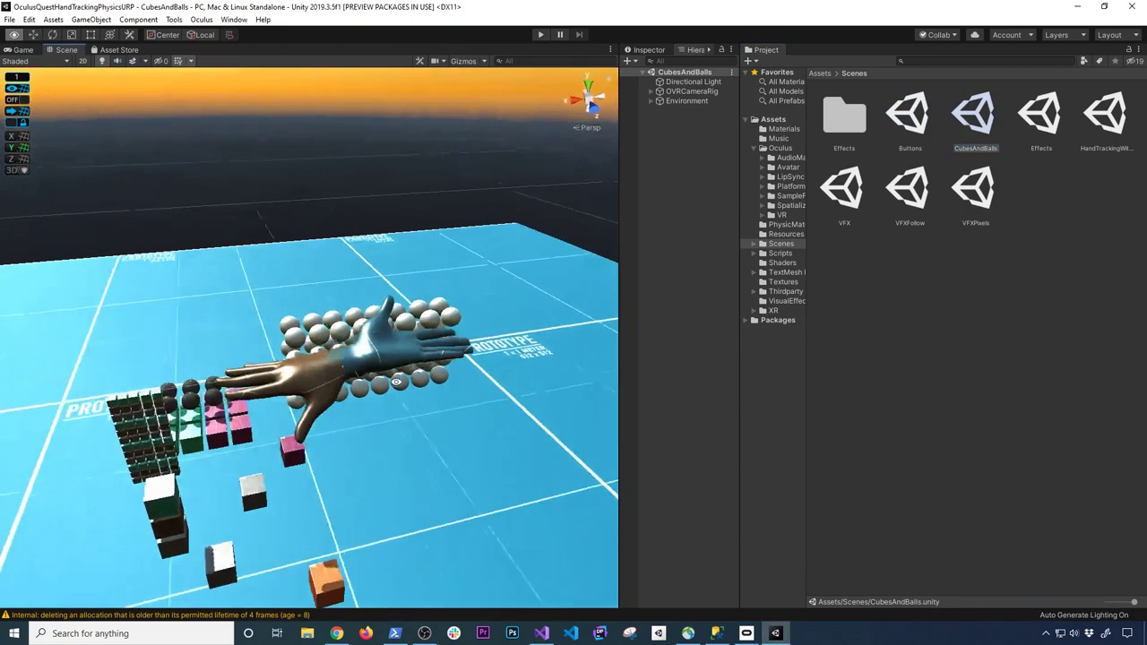
alt+drag(375, 336, 287, 421)
double_click(1041, 115)
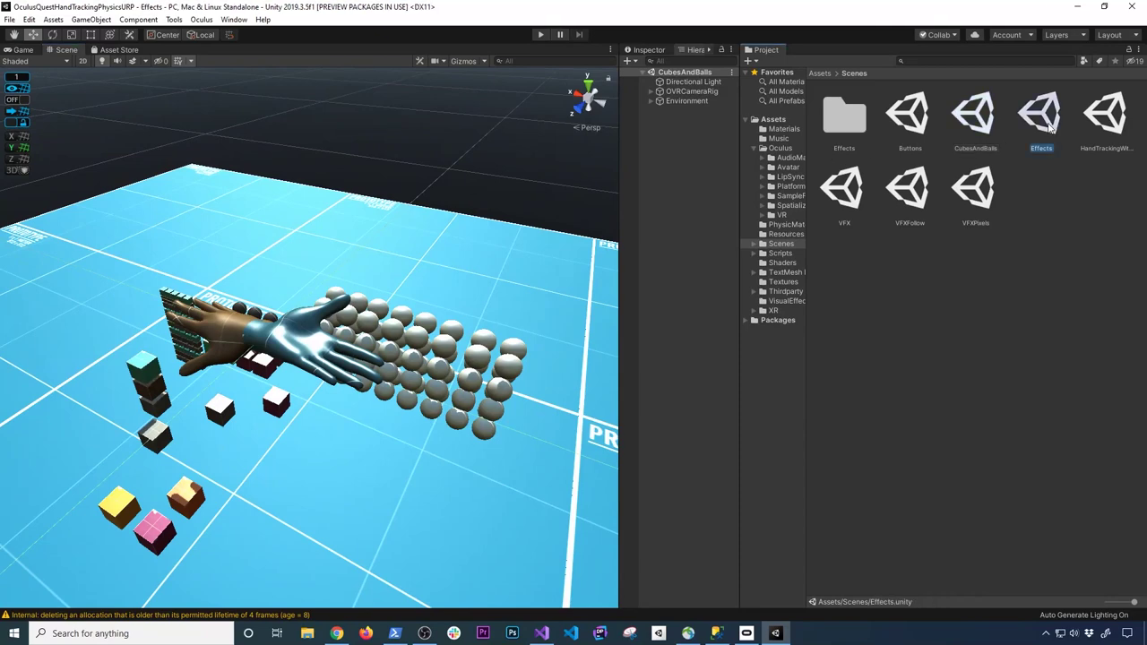
alt+drag(357, 329, 350, 319)
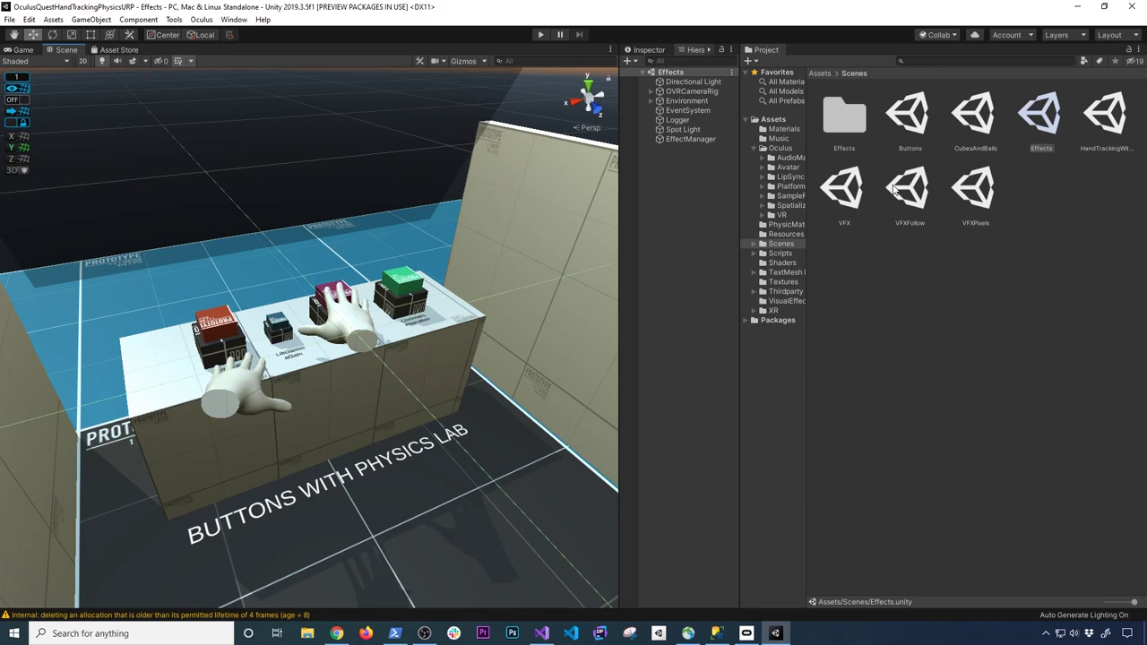
double_click(1105, 114)
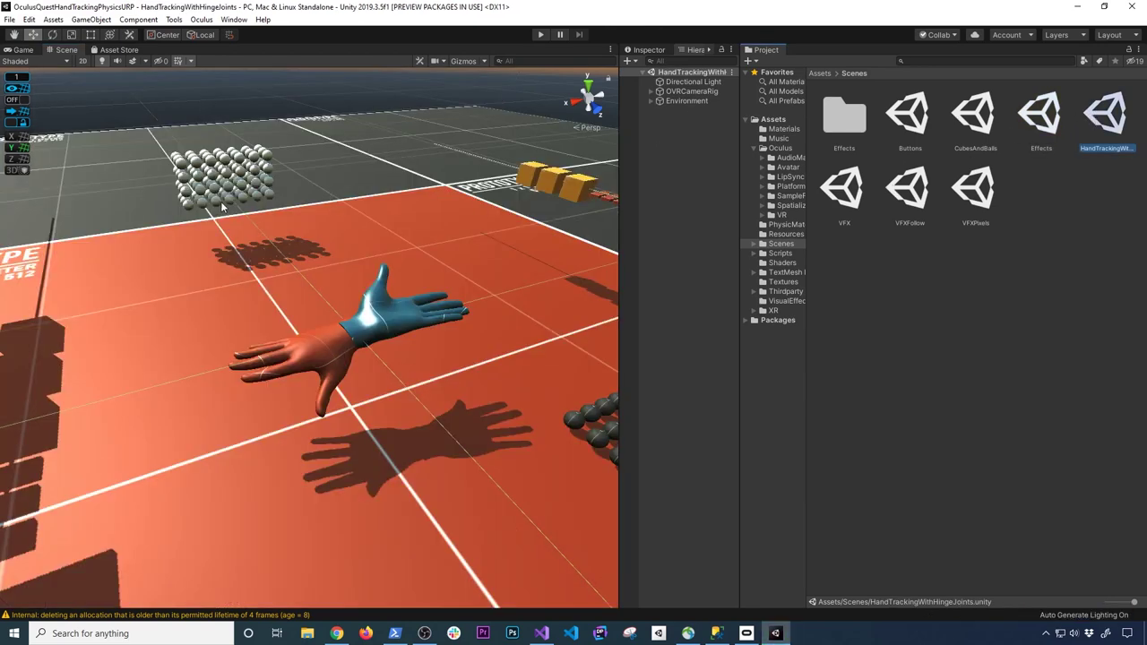
- Preview the VFX and VFXFollow demo scenes, then load VFXPixels
scroll(220, 207, down, 5)
double_click(861, 203)
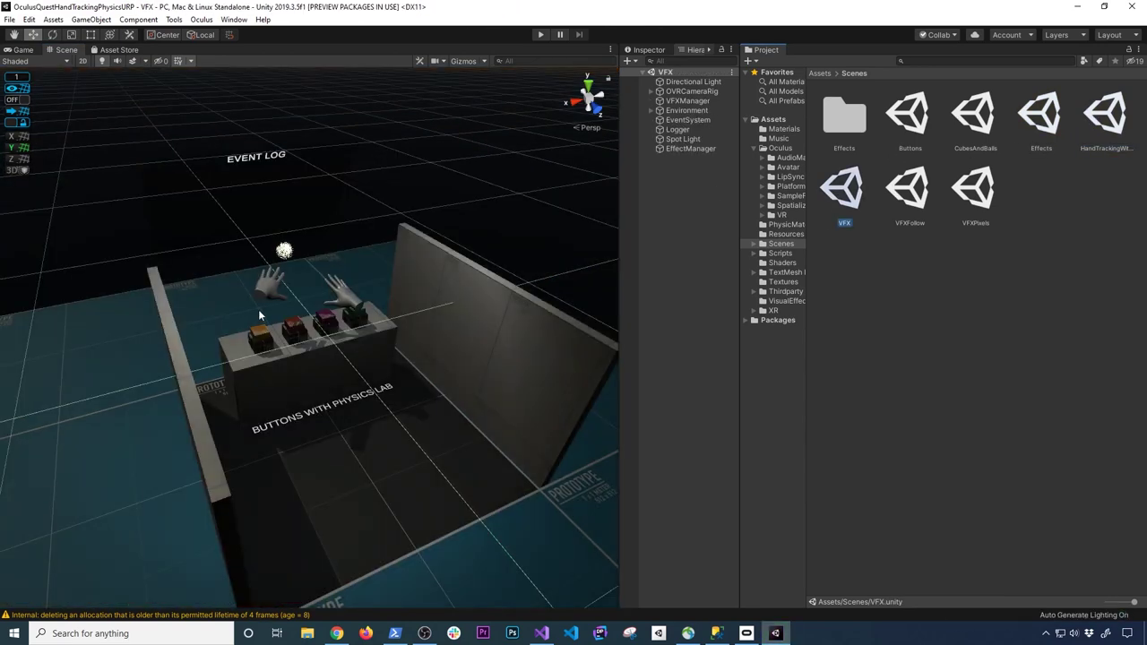
alt+drag(371, 291, 275, 374)
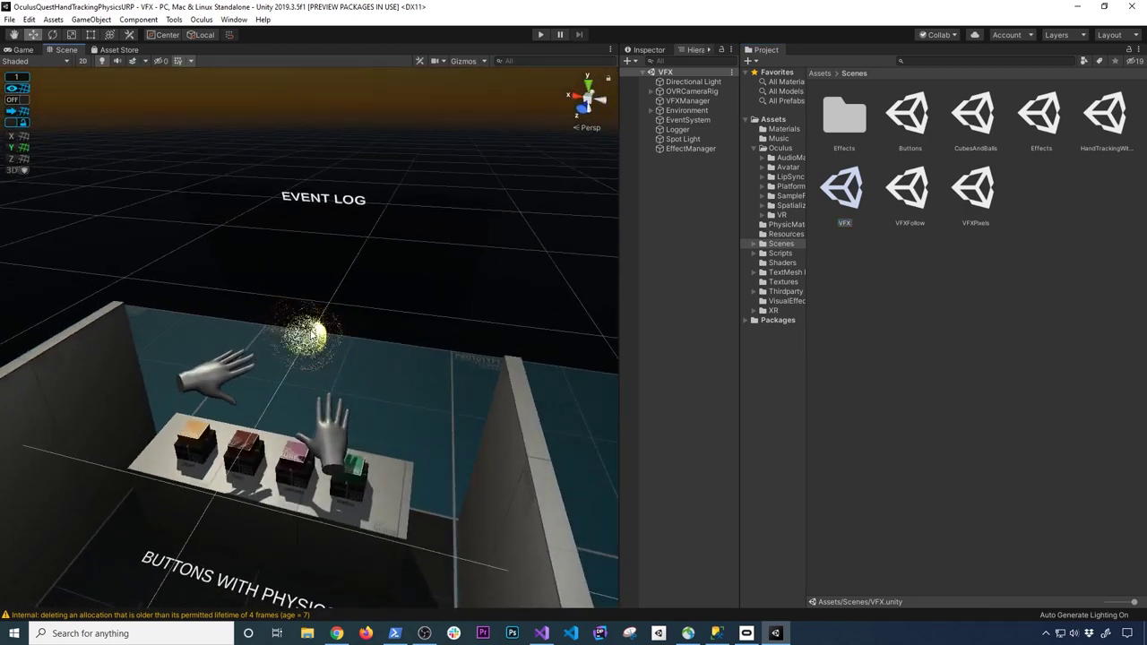
double_click(909, 186)
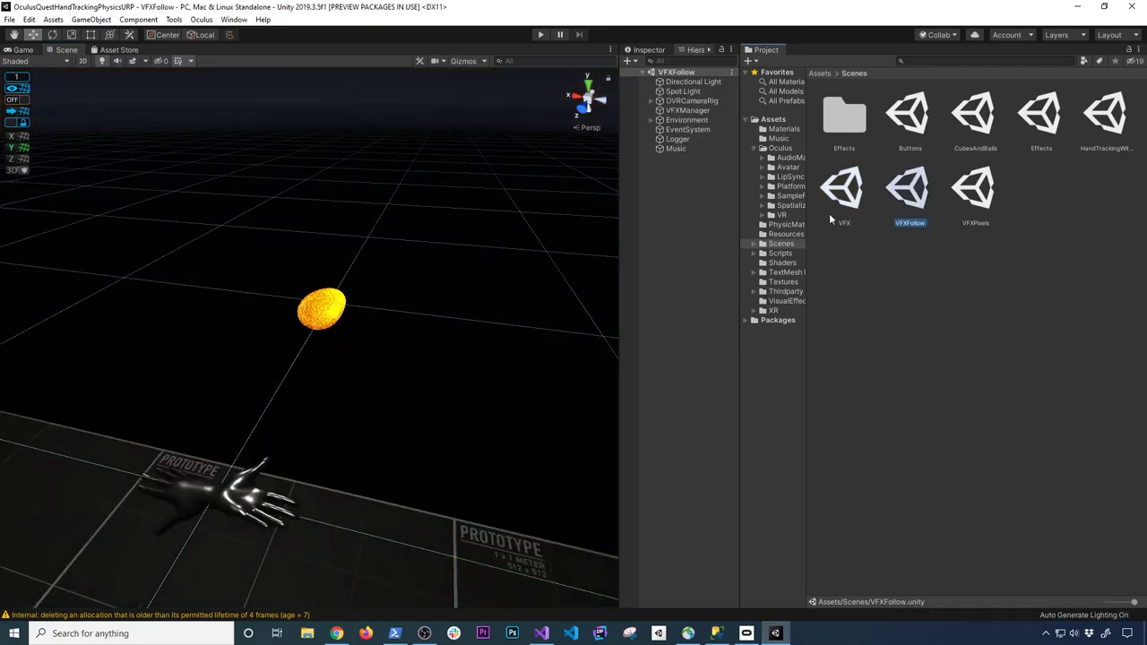
double_click(975, 186)
scroll(251, 421, down, 4)
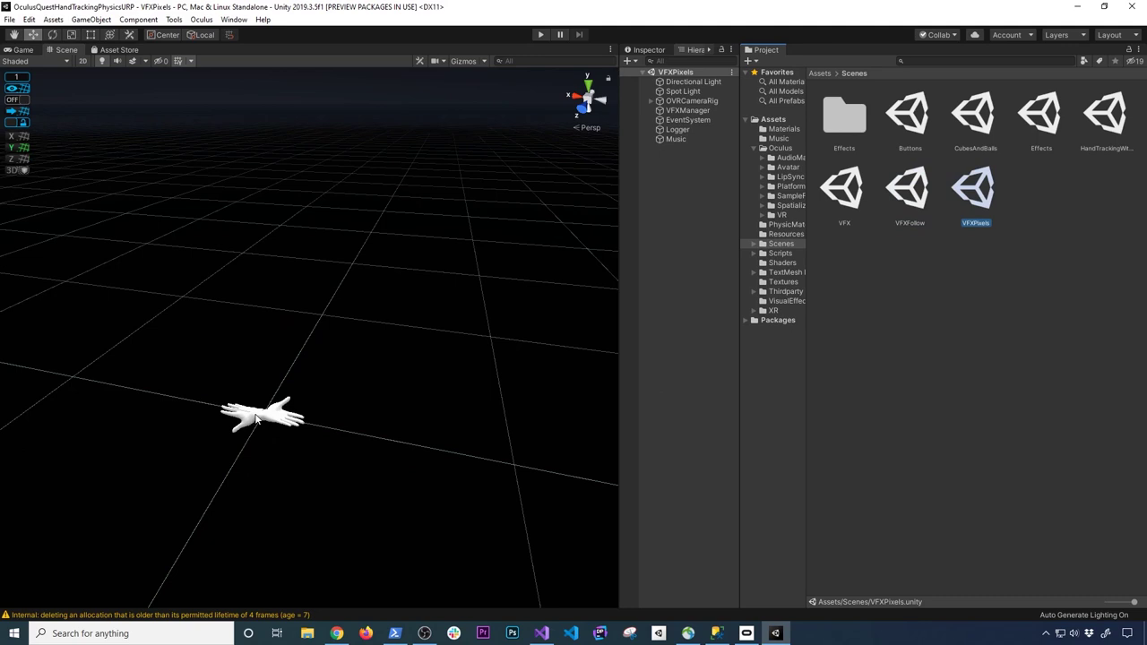